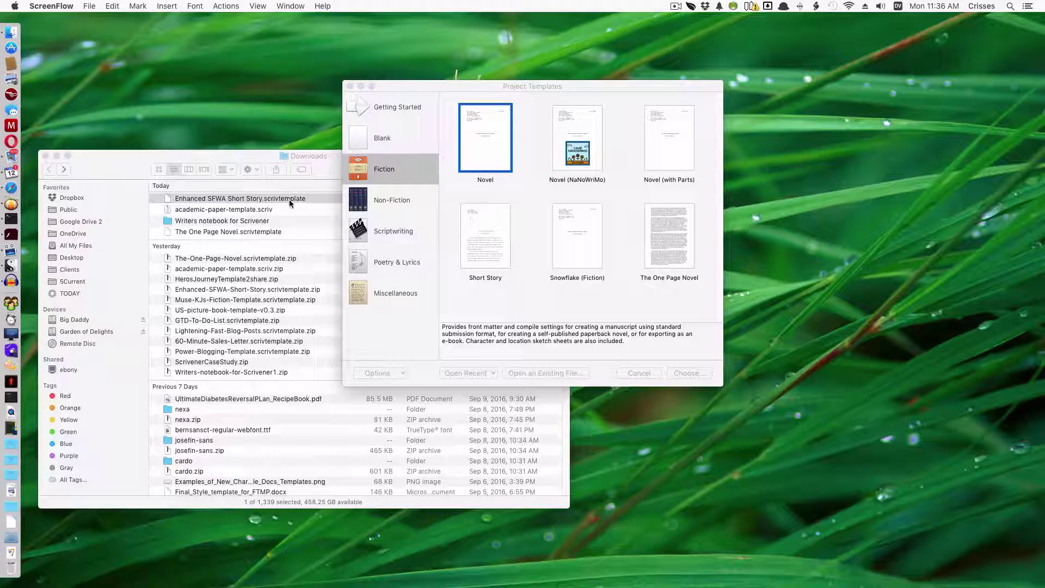
Step: Browse Downloads to the Enhanced SFWA Short Story.scrivtemplate file, then return to the Project Templates chooser
left_click(194, 214)
left_click(245, 213)
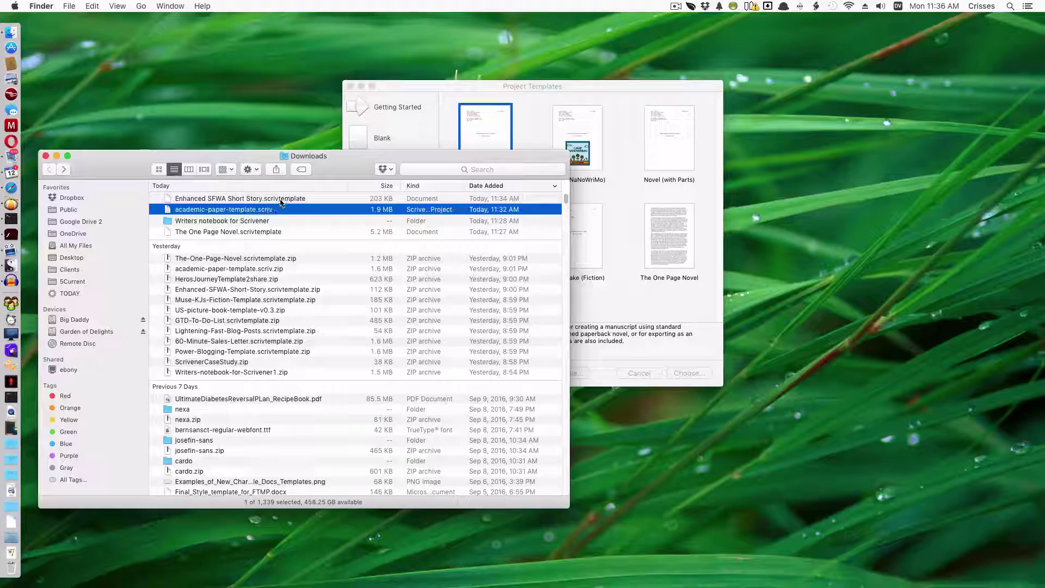
left_click(303, 199)
left_click(612, 293)
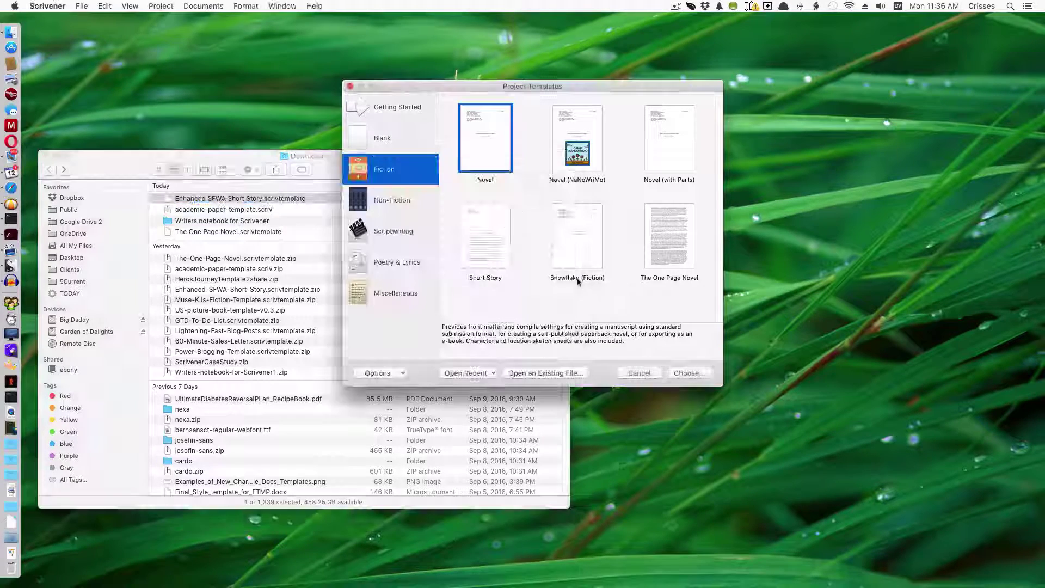
left_click(82, 6)
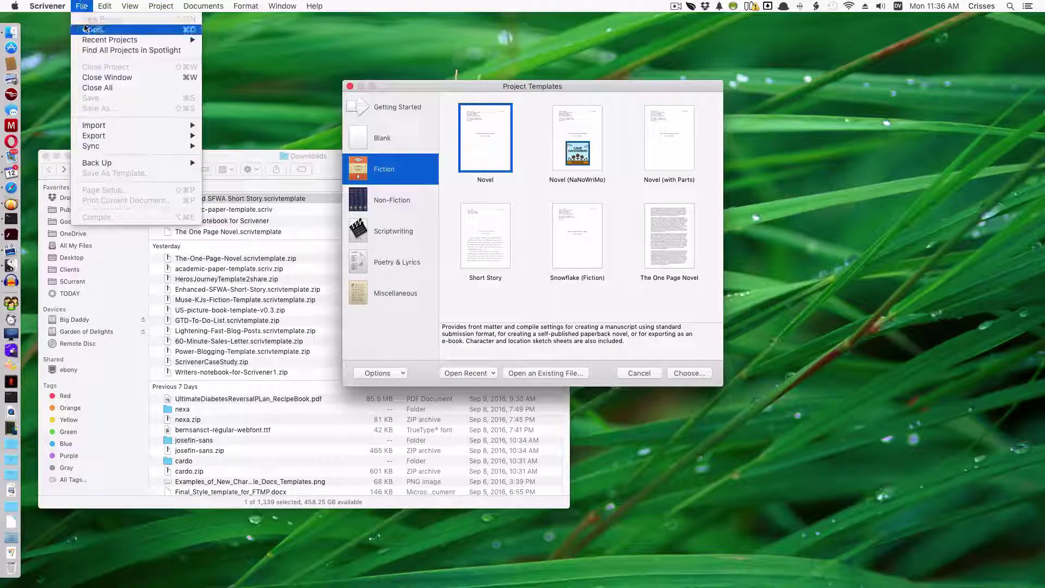
left_click(88, 6)
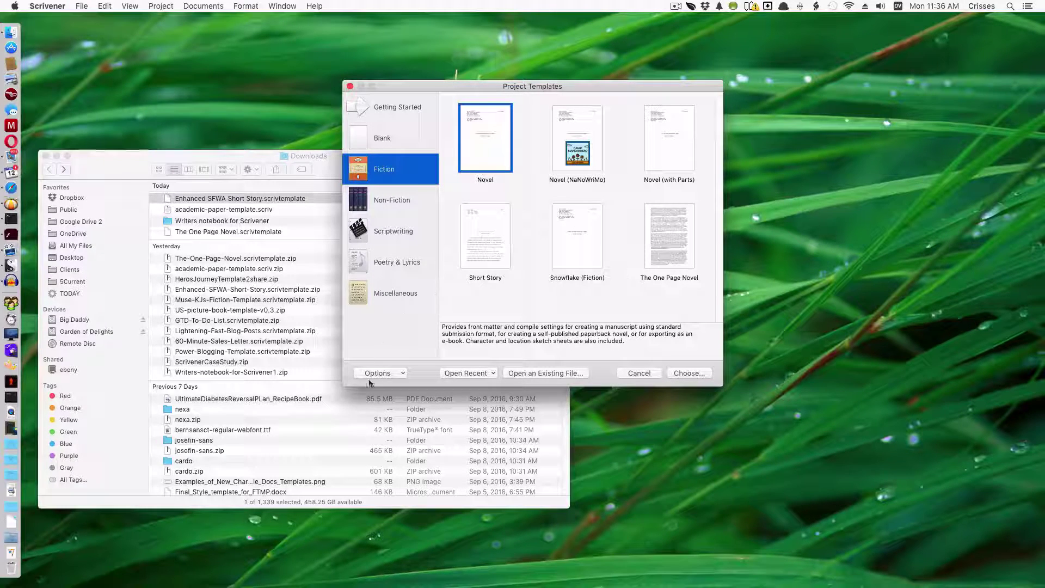
Step: Import Enhanced SFWA Short Story.scrivtemplate through Options > Import Templates
left_click(390, 374)
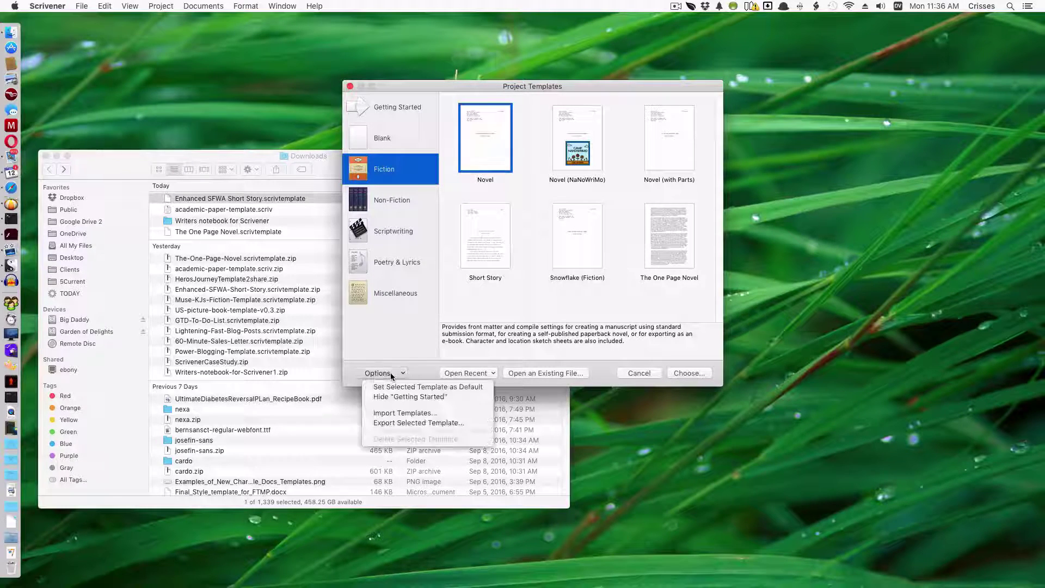
left_click(393, 413)
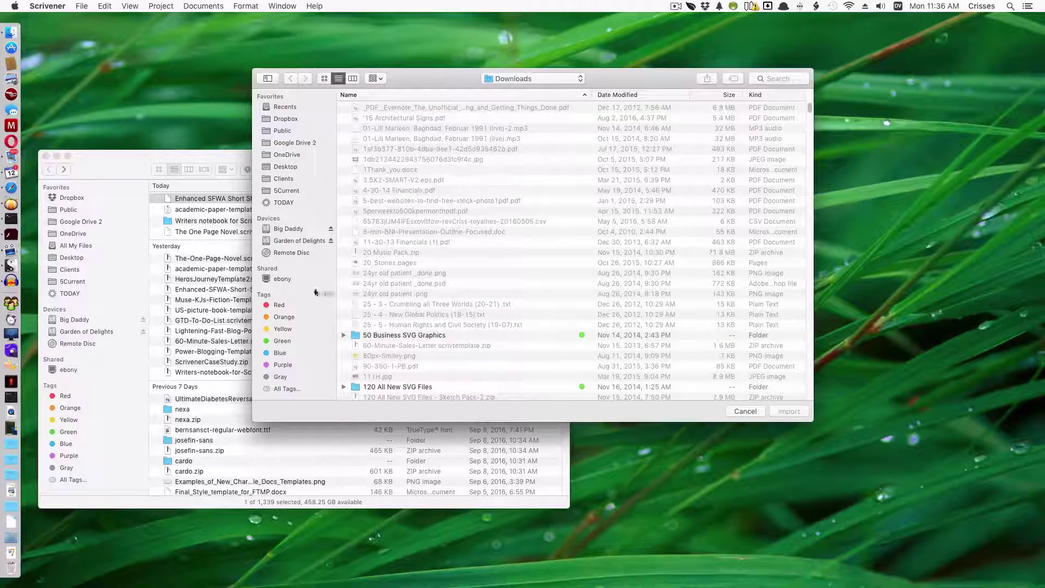
left_click_drag(208, 201, 490, 134)
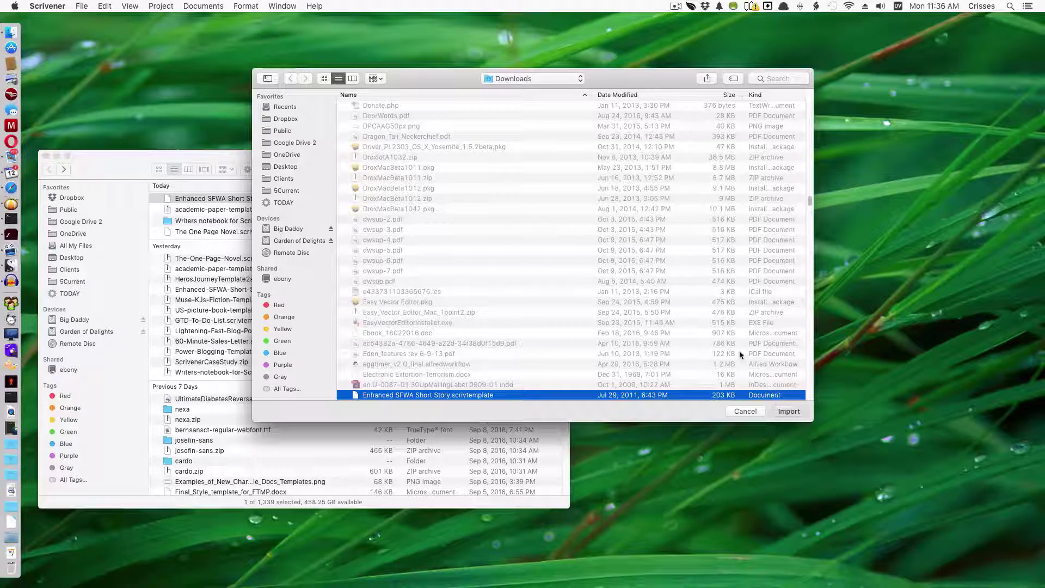
key("Return")
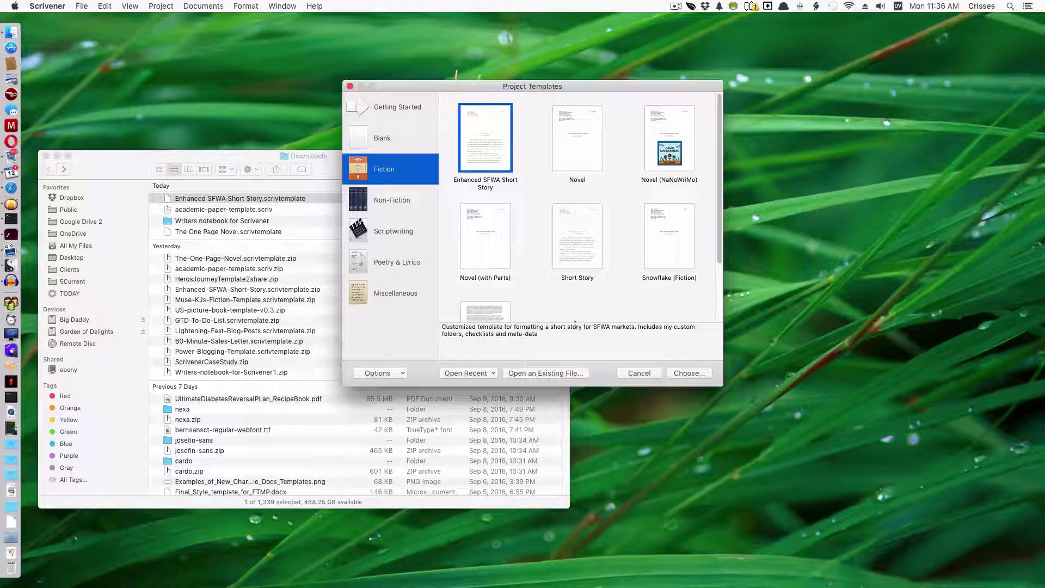
Step: Create a project named TestShortStory from the Enhanced SFWA Short Story template
left_click(485, 129)
left_click(689, 374)
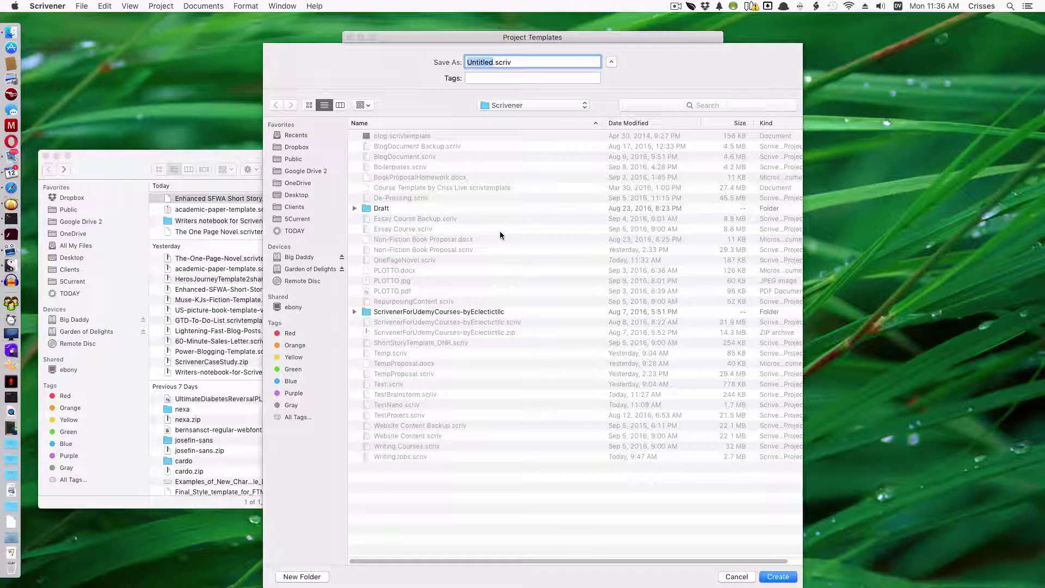
type("TestShortStory")
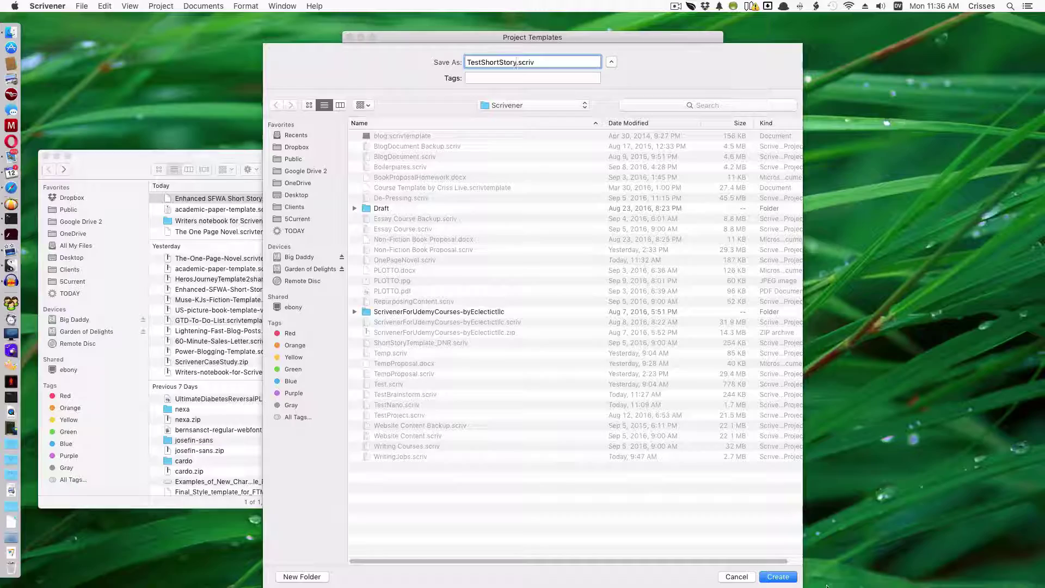
key("Return")
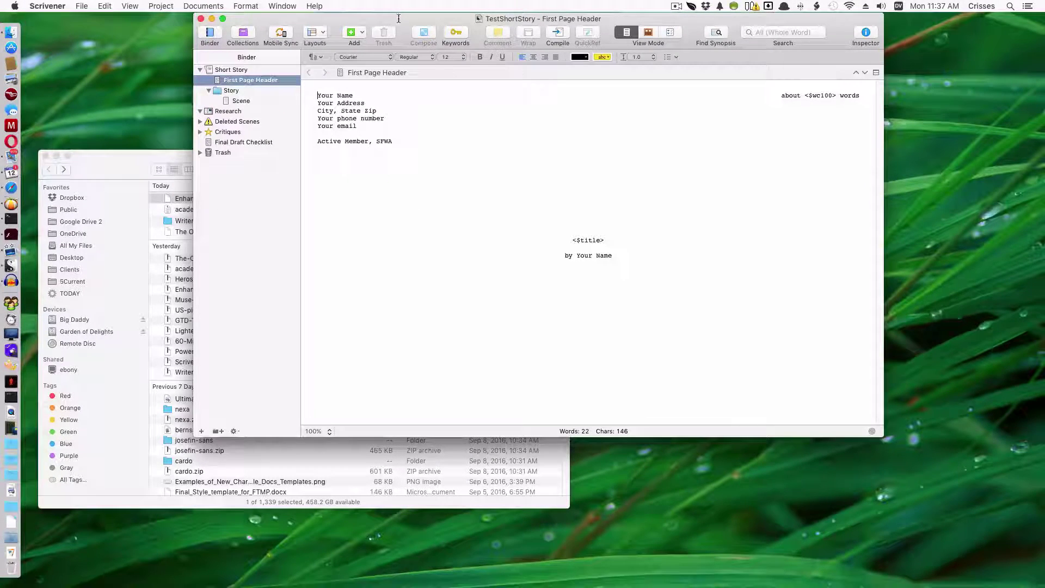
Step: Drag academic-paper-template.scriv from Downloads onto the Scrivener dock icon to open it
left_click_drag(401, 19, 491, 4)
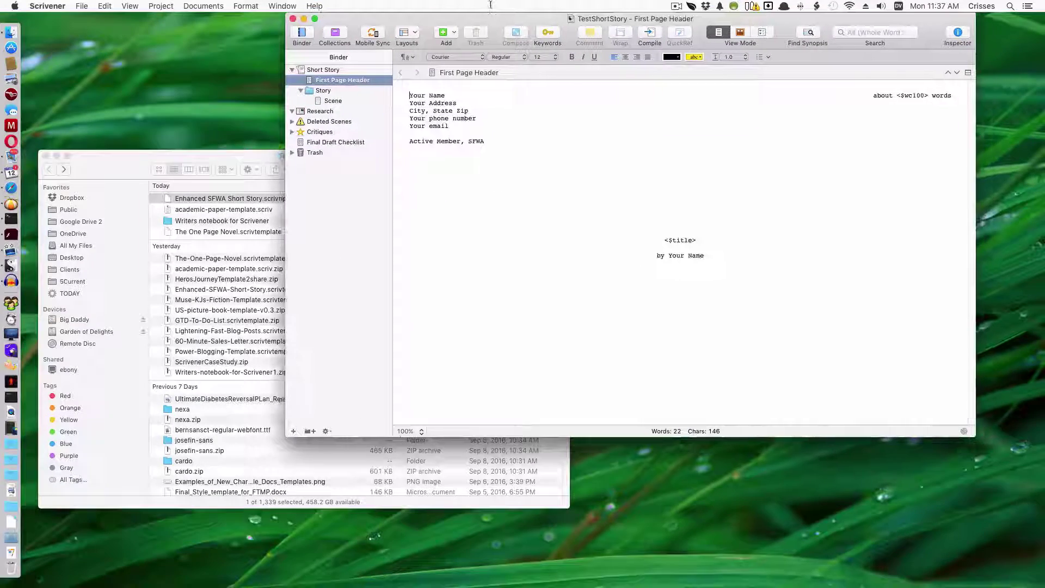
left_click(113, 162)
left_click(219, 210)
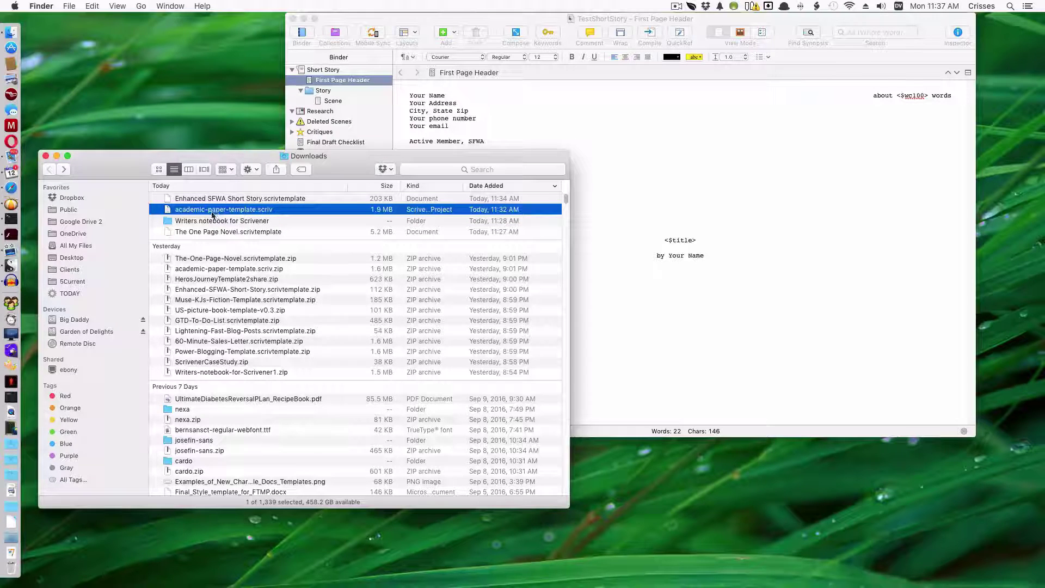
left_click_drag(212, 210, 12, 267)
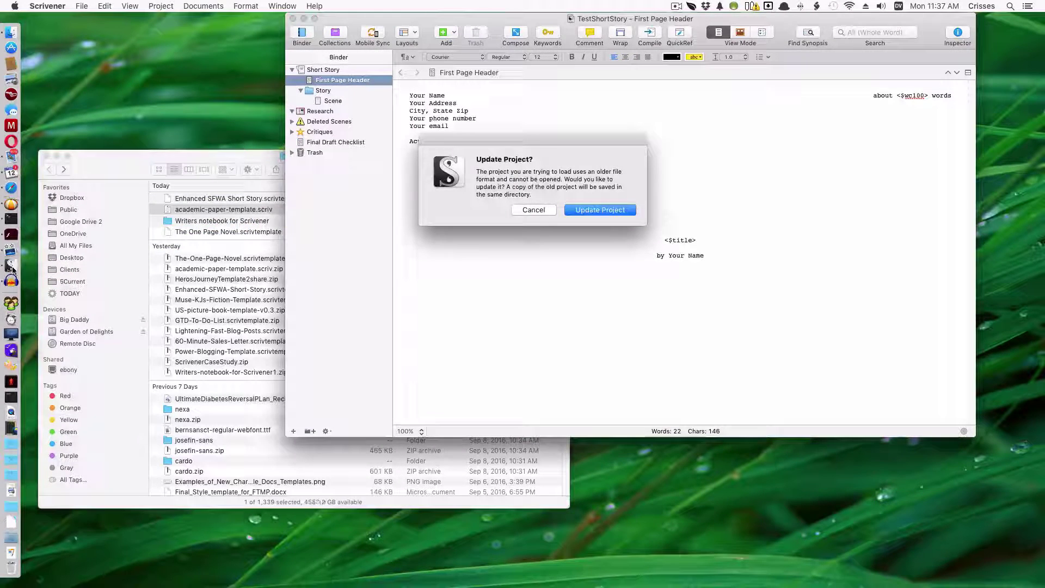
Step: Update the project to the current format and scroll through the RHD Handbook 2010 PDF
left_click(591, 210)
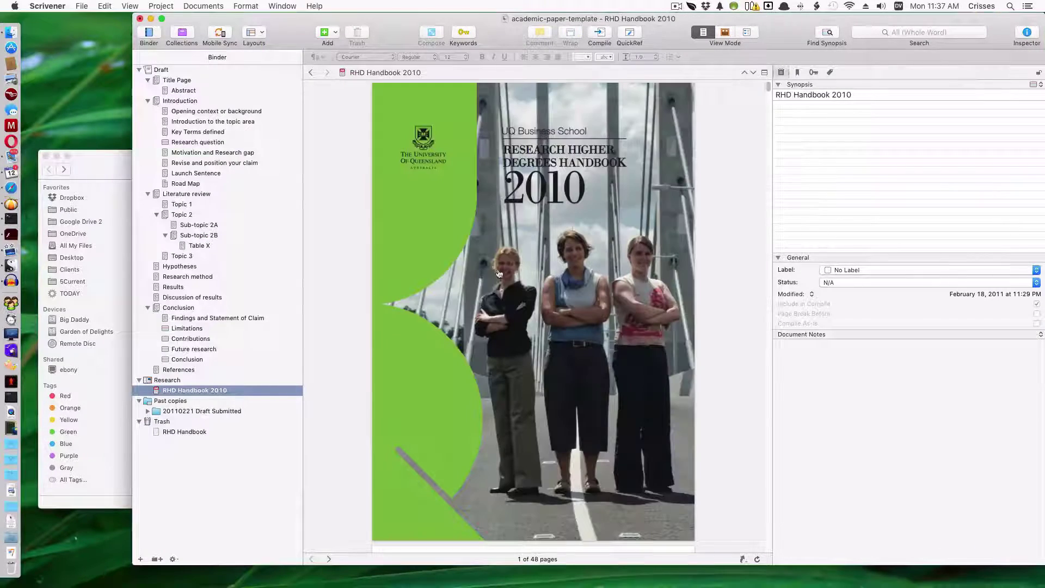
mouse_move(394, 21)
left_mouse_down()
mouse_move(364, 15)
mouse_move(382, 15)
left_mouse_up()
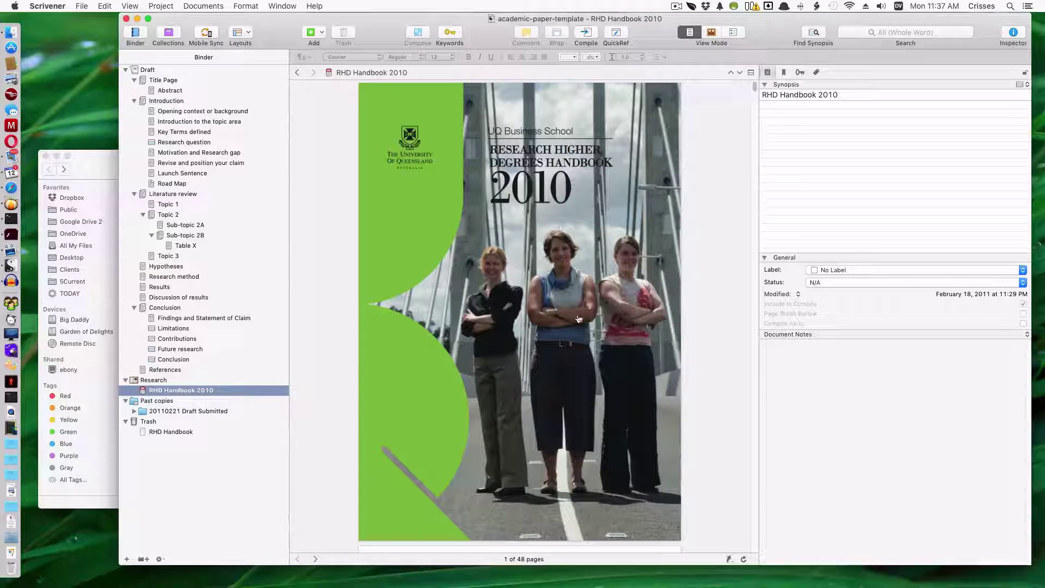
scroll(561, 394, "down", 10)
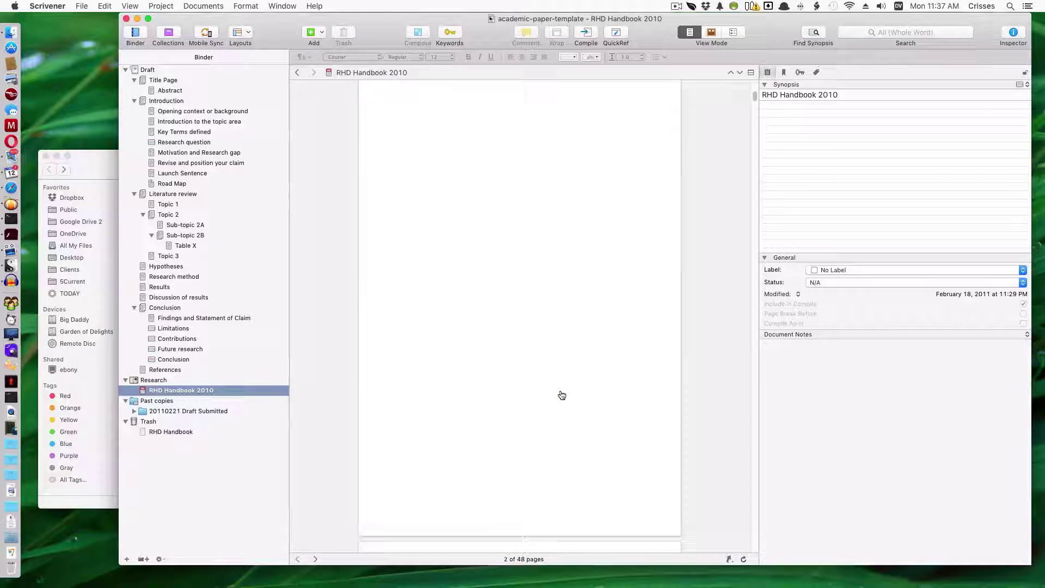
scroll(562, 395, "down", 6)
scroll(561, 403, "up", 15)
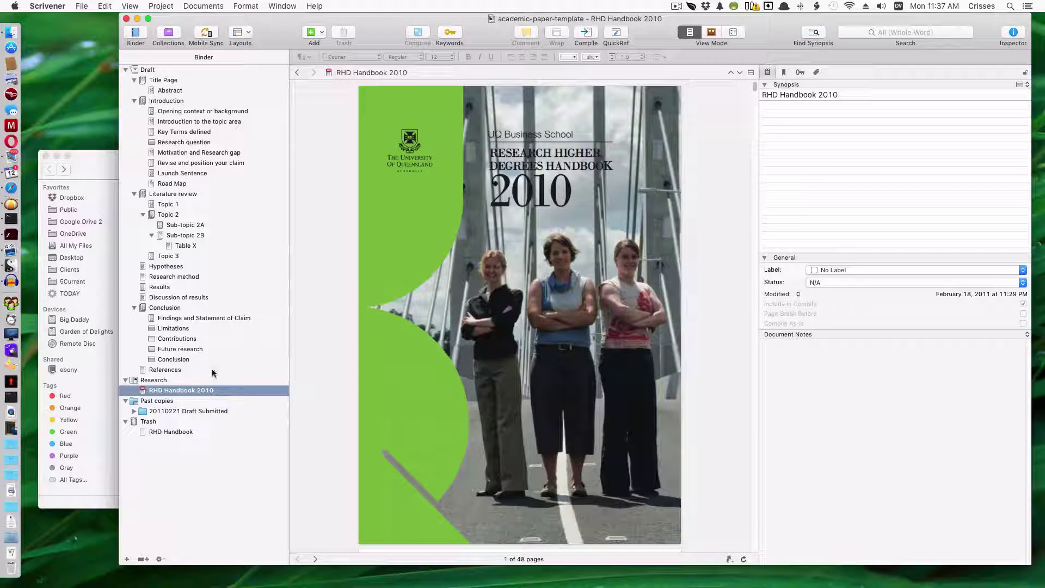
Step: Step through Title Page, Abstract and Opening context in the Binder, ending on Introduction
left_click(161, 80)
left_click(166, 91)
left_click(167, 111)
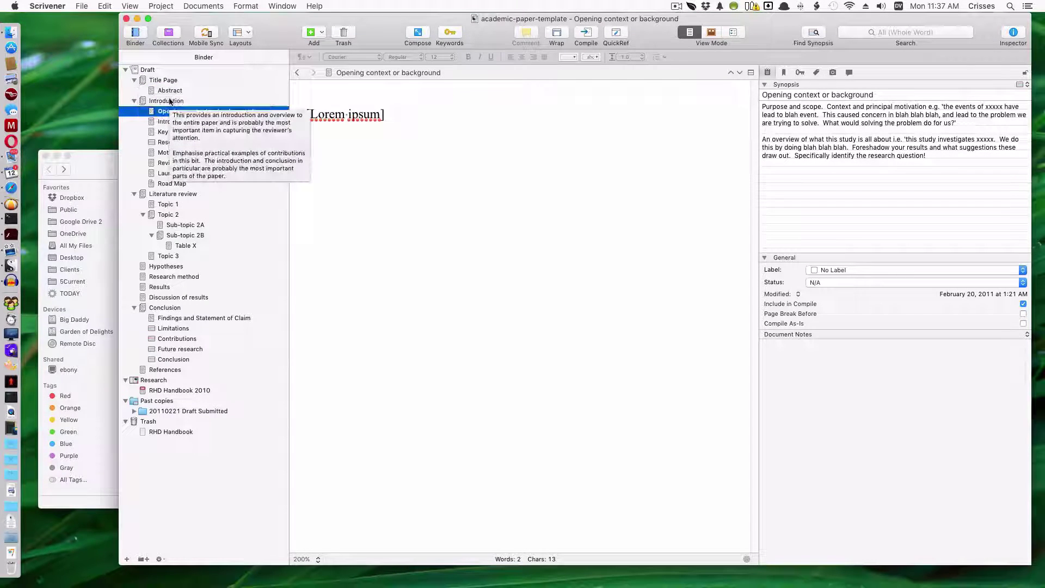
left_click(170, 101)
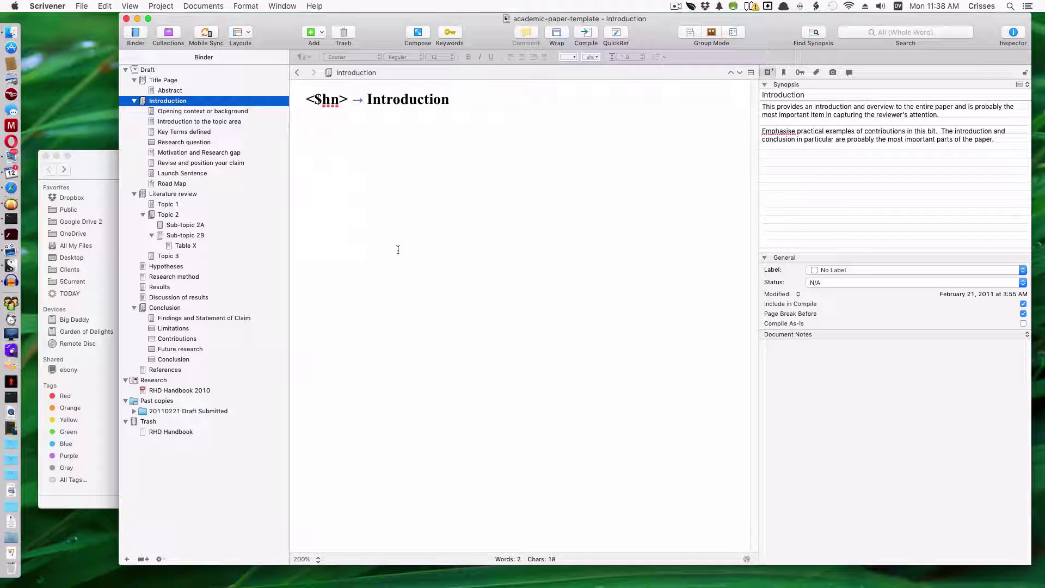
Step: Save As Template under Non-Fiction, titled 'Academic Paper (from web)', described 'I found this somewhere.'
left_click(83, 5)
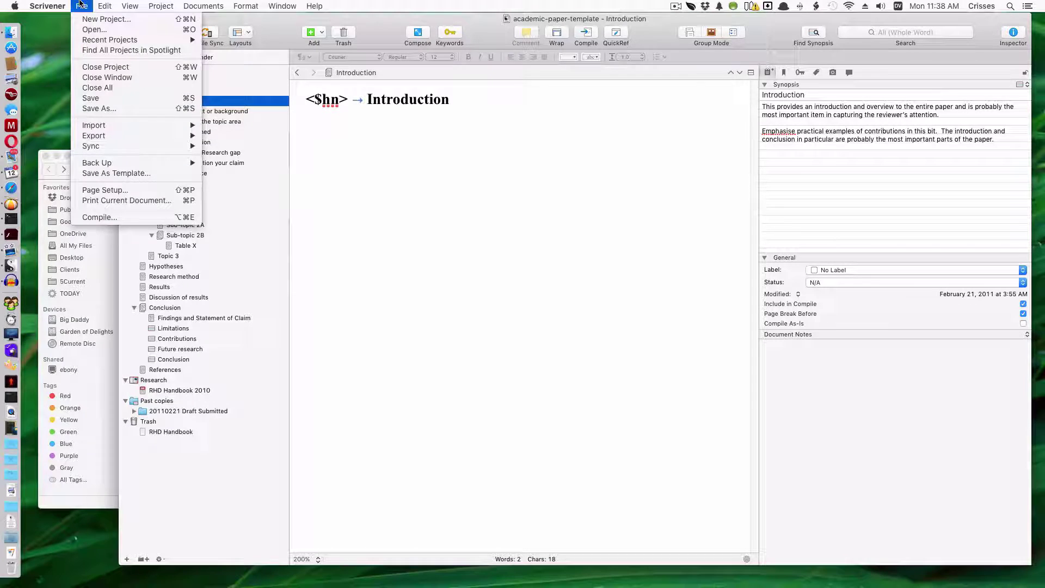
left_click(80, 5)
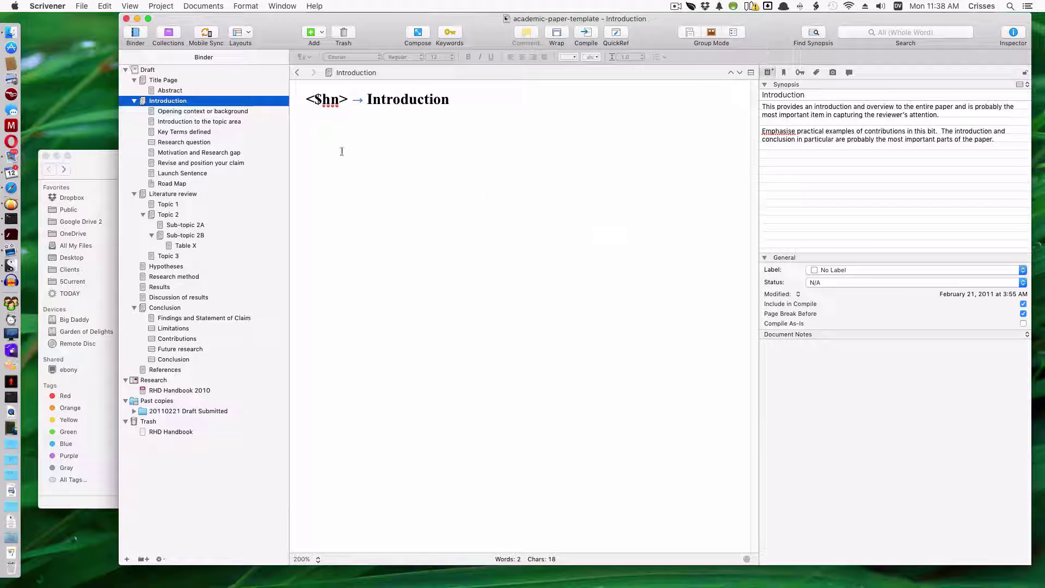
left_click(82, 6)
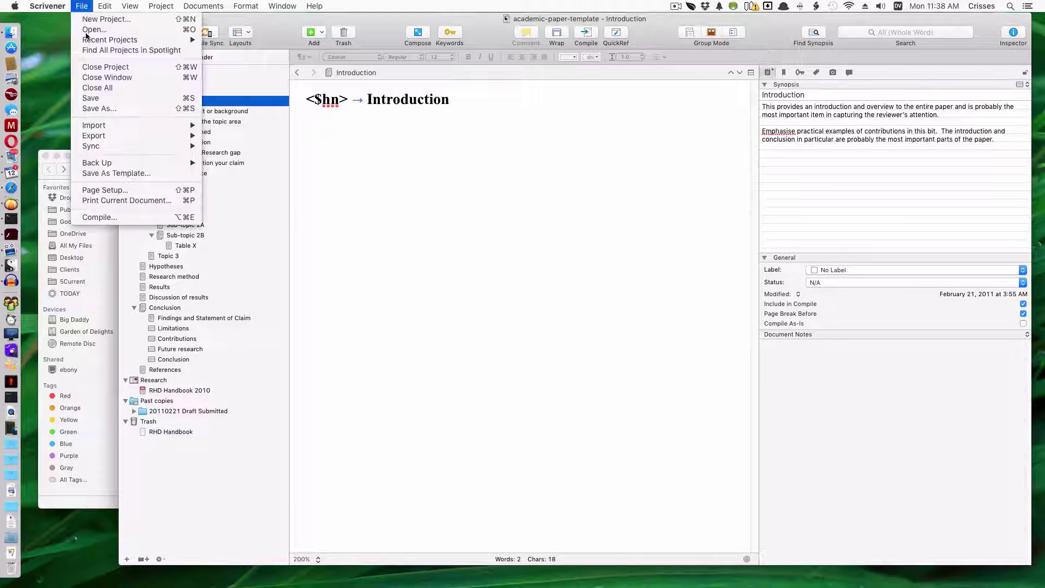
left_click(102, 173)
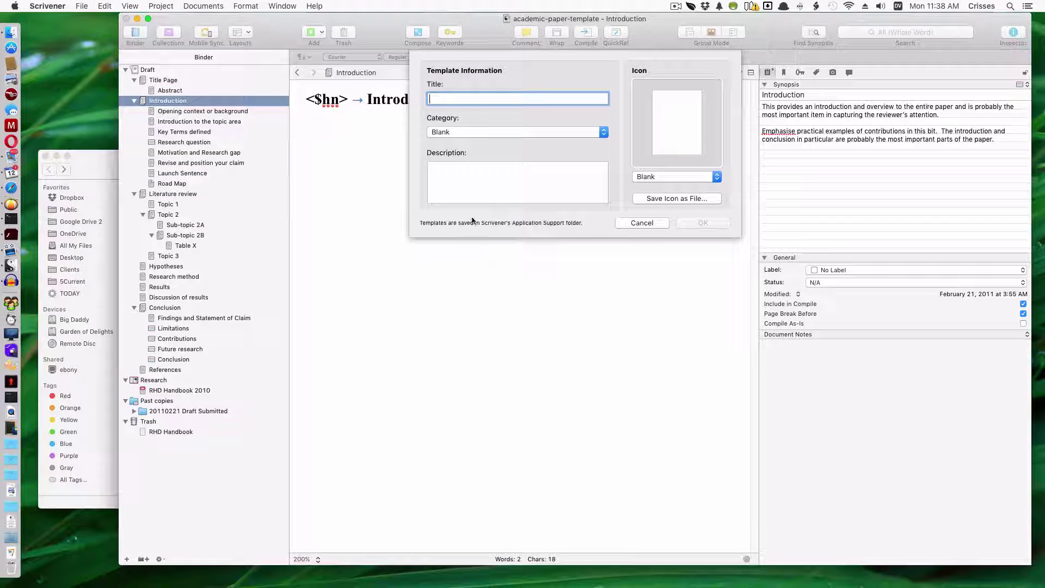
left_click(467, 138)
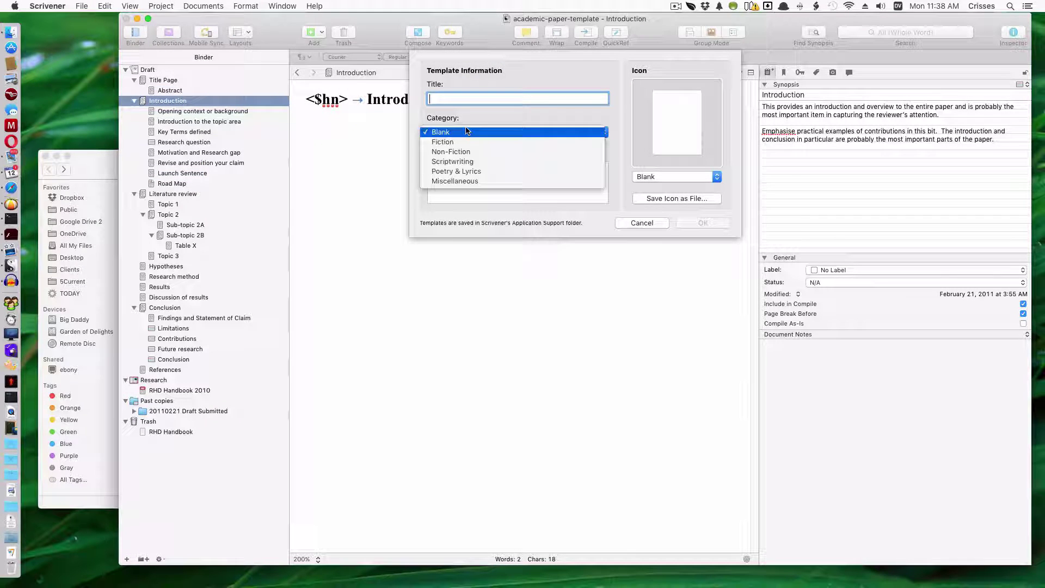
left_click(479, 154)
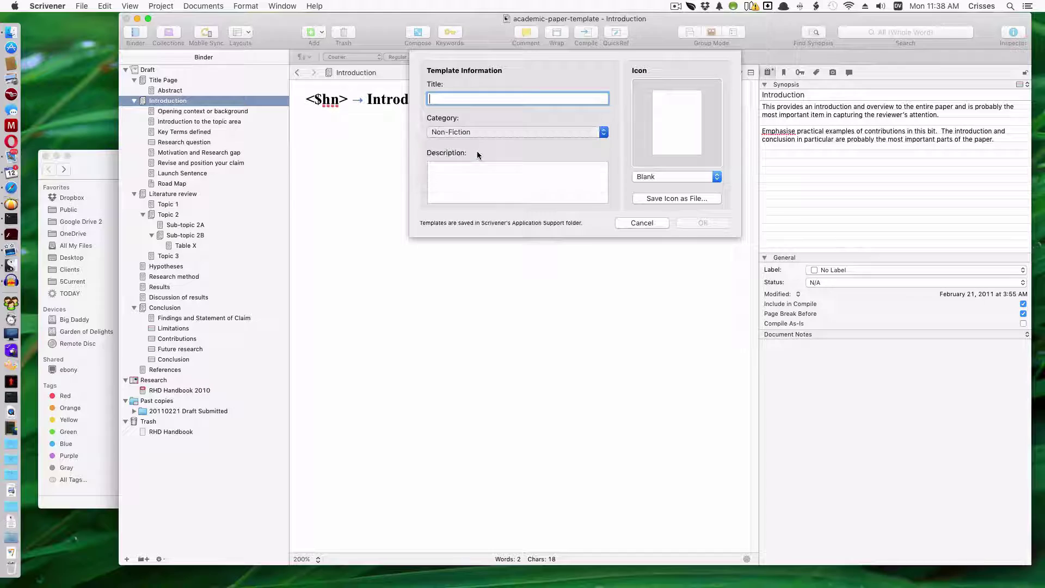
type("Aca")
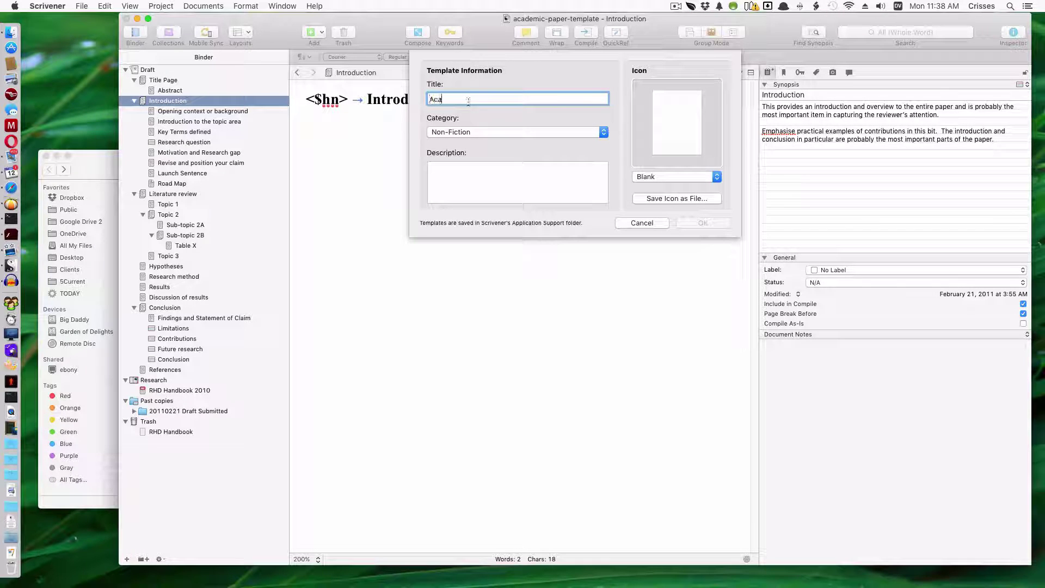
type("demic P")
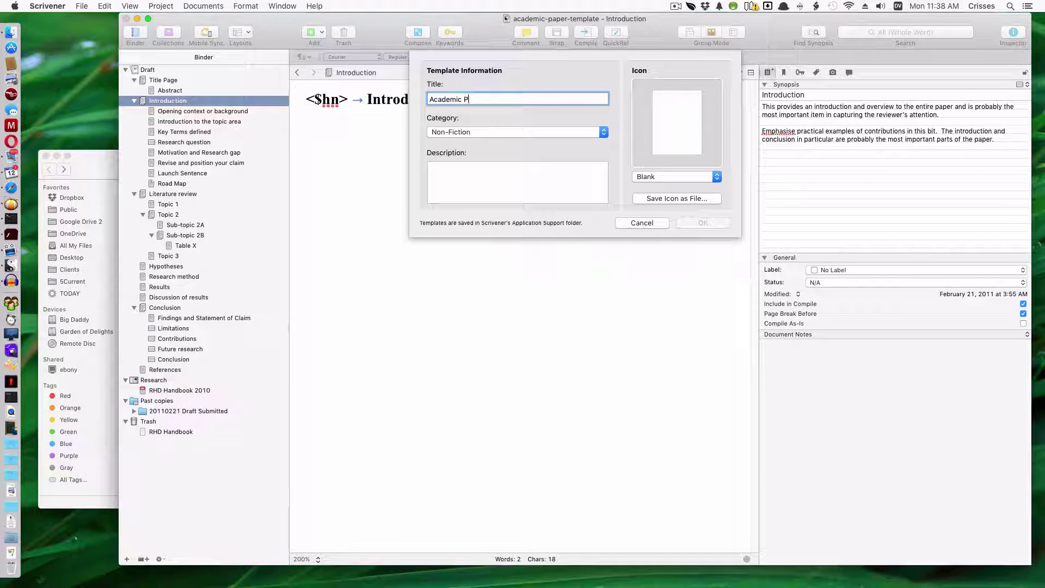
type("aper (from web")
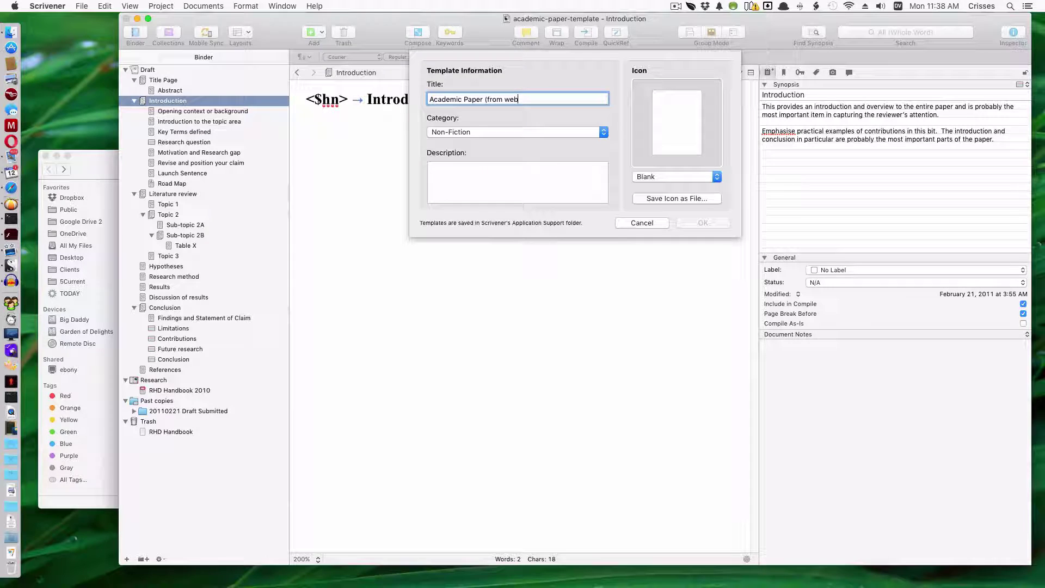
type(")")
left_click(480, 167)
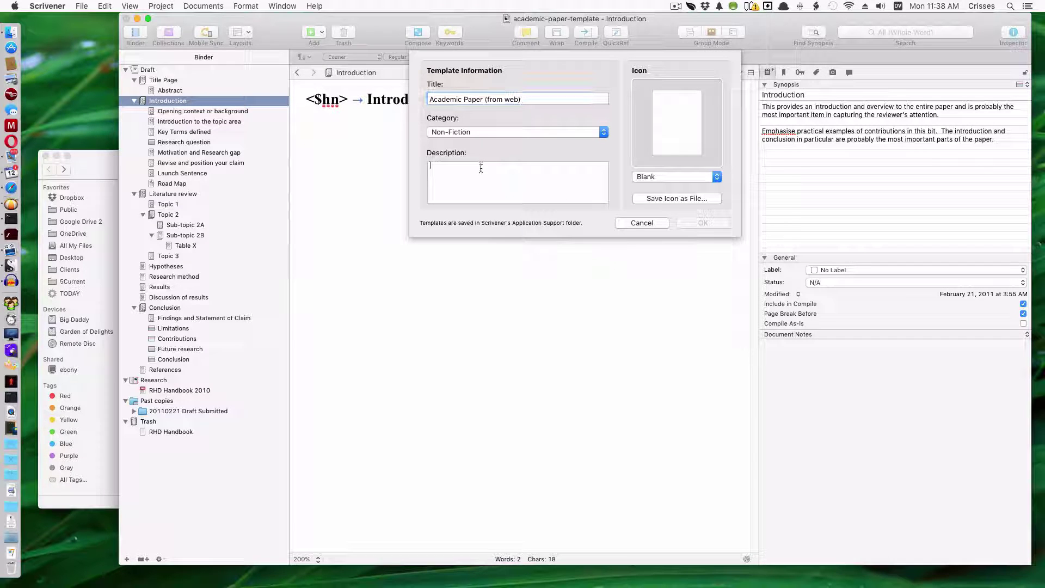
type("I found this somewhere.")
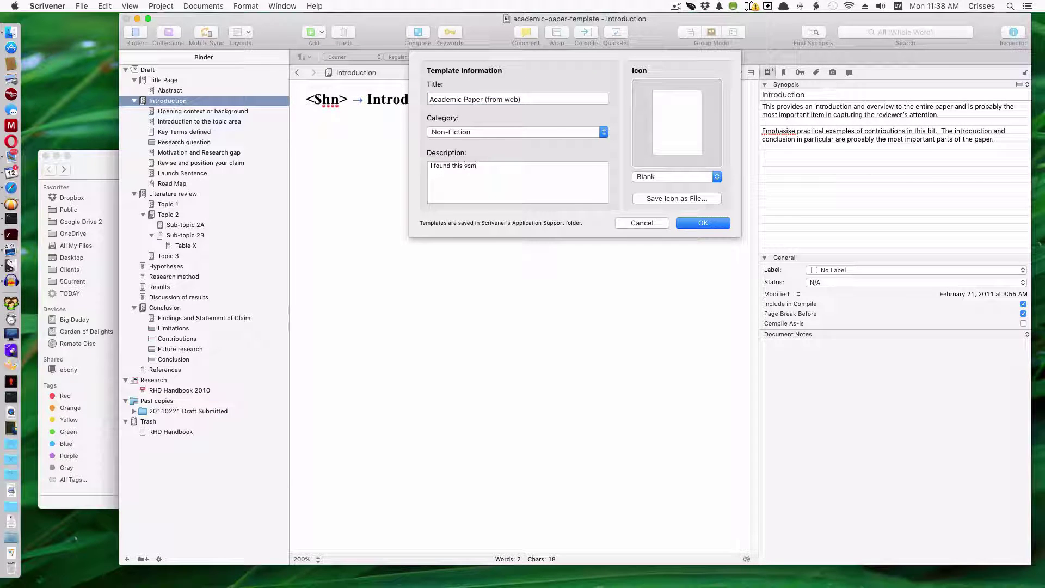
Step: Give the template the Academic (with icon) graduation-cap icon and save it
left_click(711, 178)
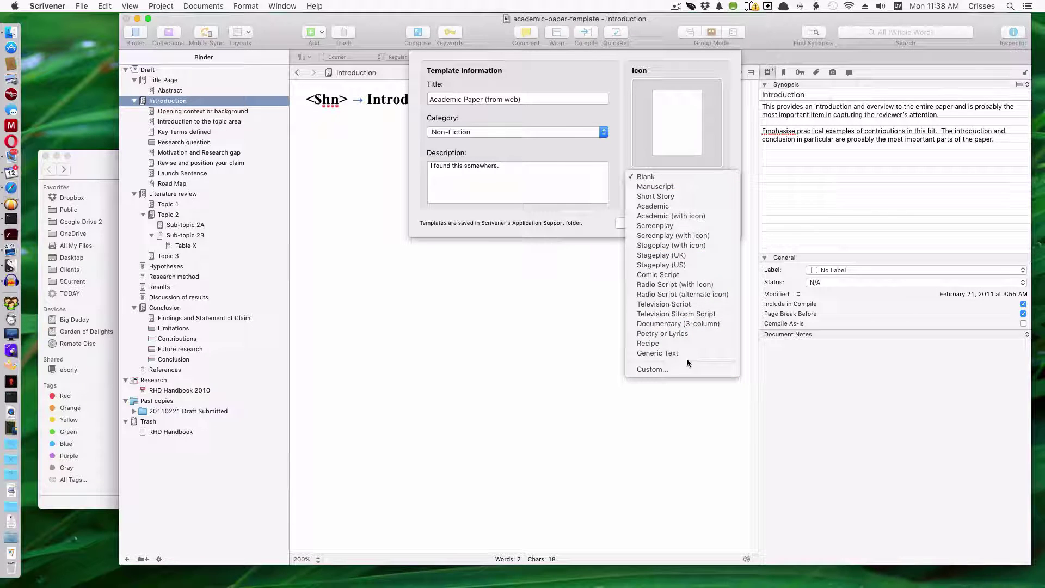
left_click(675, 206)
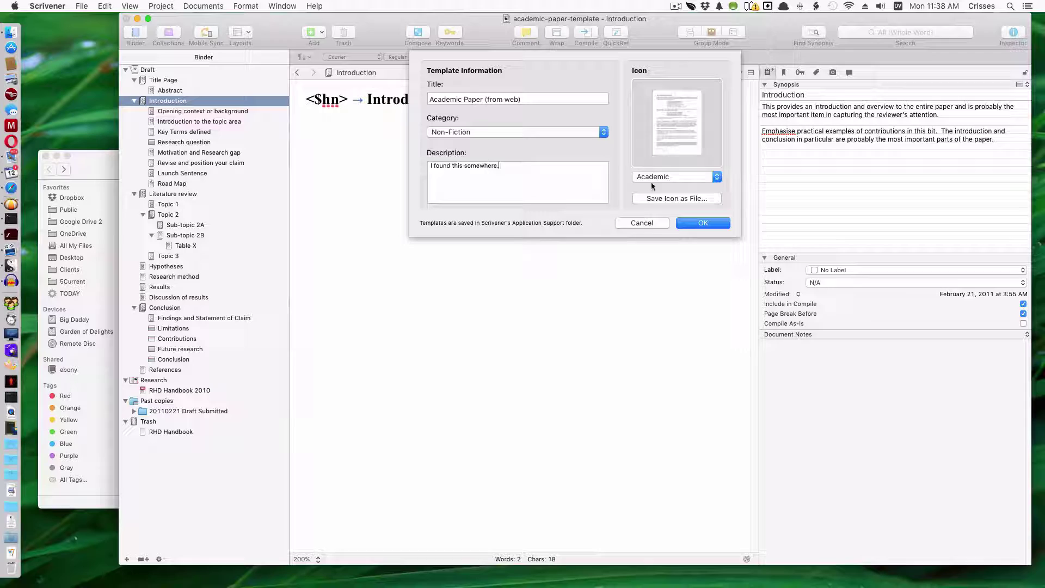
left_click(652, 182)
left_click(659, 204)
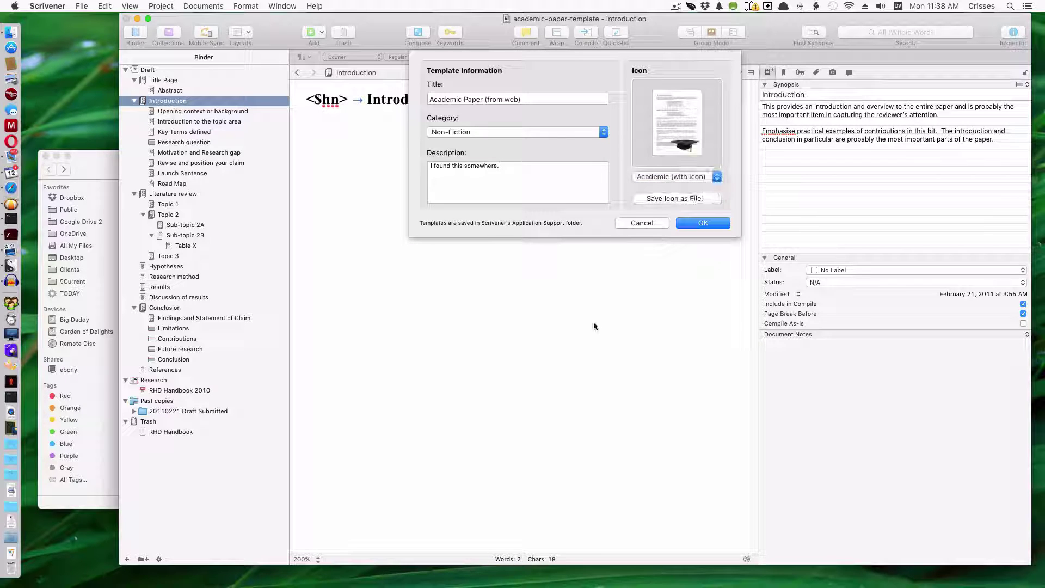
left_click(699, 223)
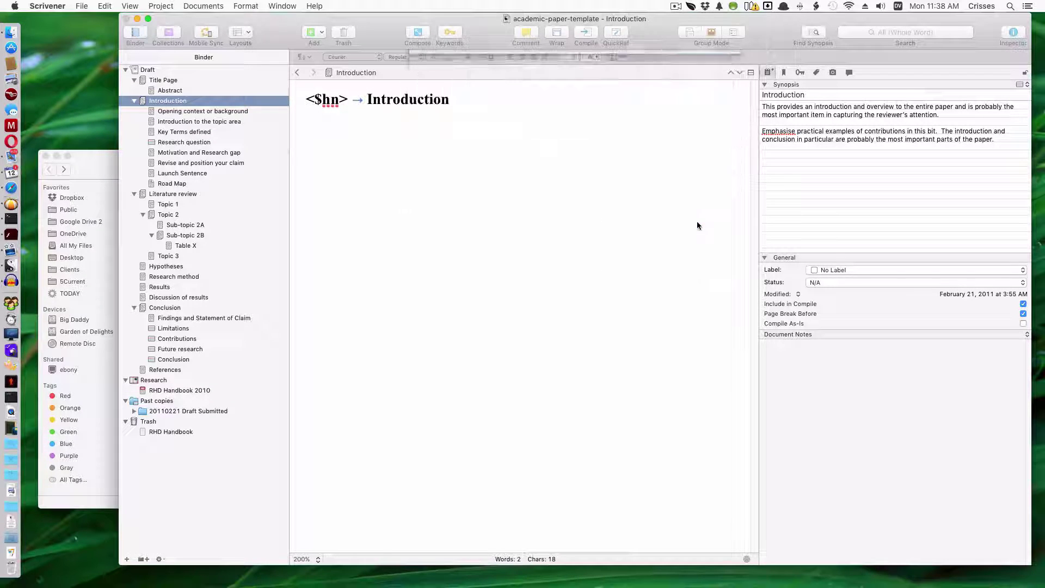
Step: Close the academic project and start a new project from the Non-Fiction 'Academic Paper (from web)' template
left_click(126, 18)
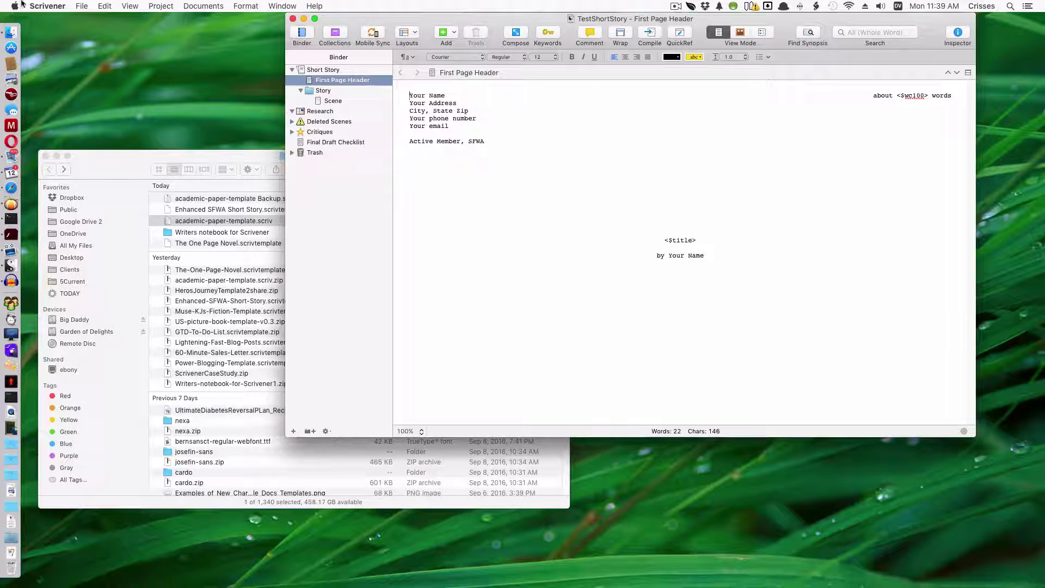
left_click(80, 6)
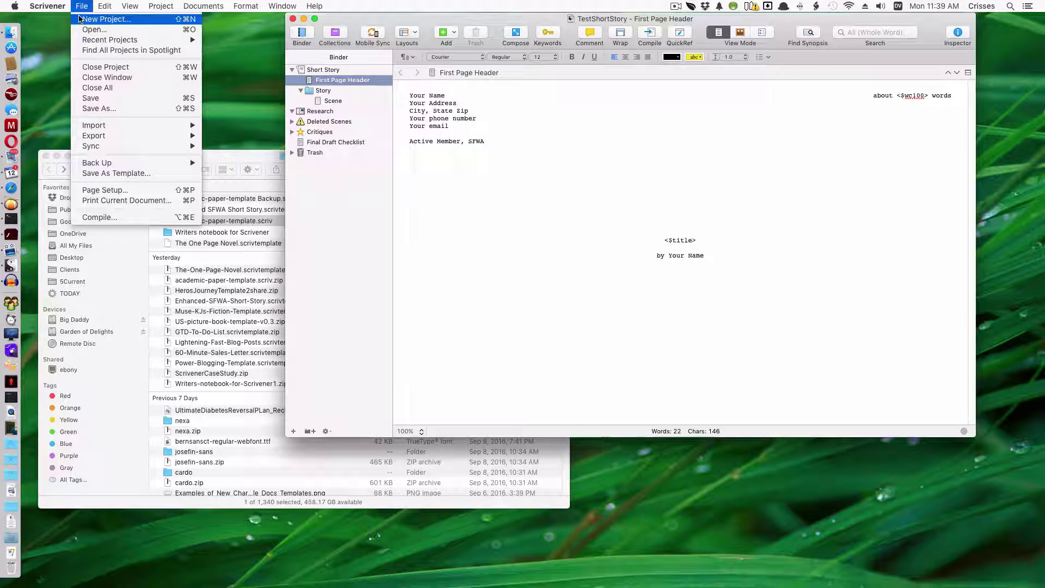
left_click(79, 19)
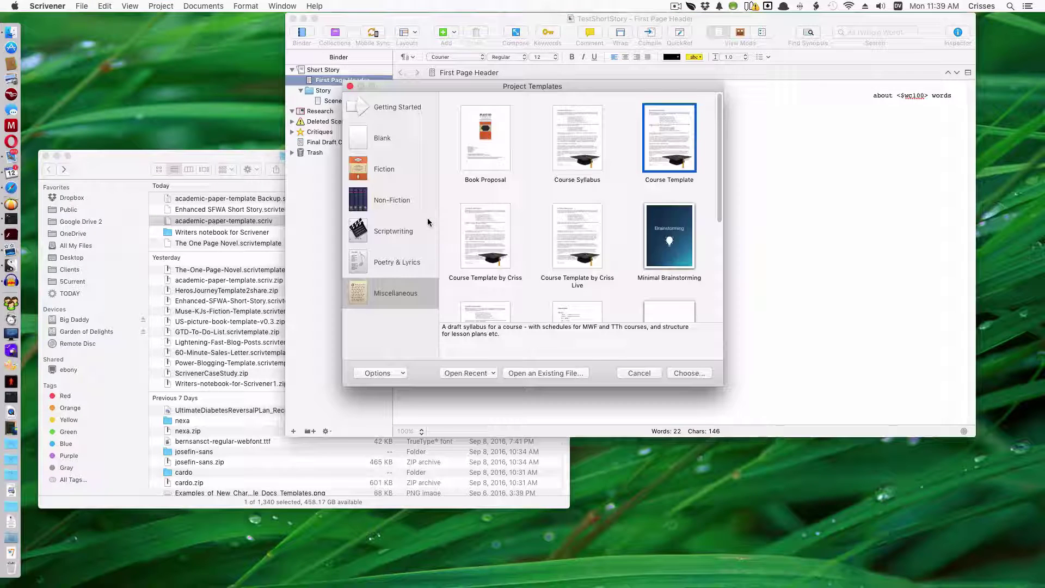
left_click(357, 192)
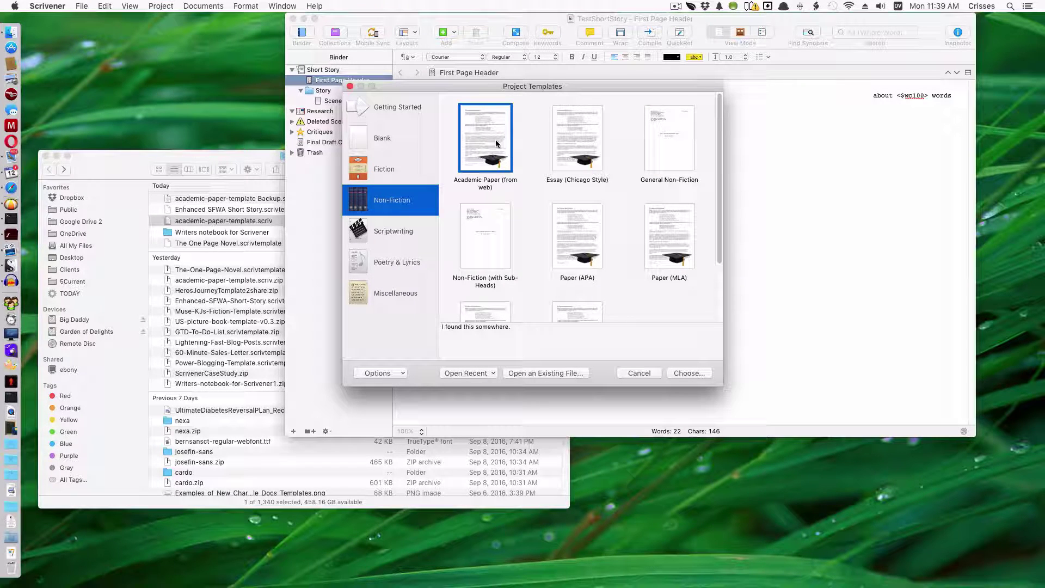
left_click(494, 145)
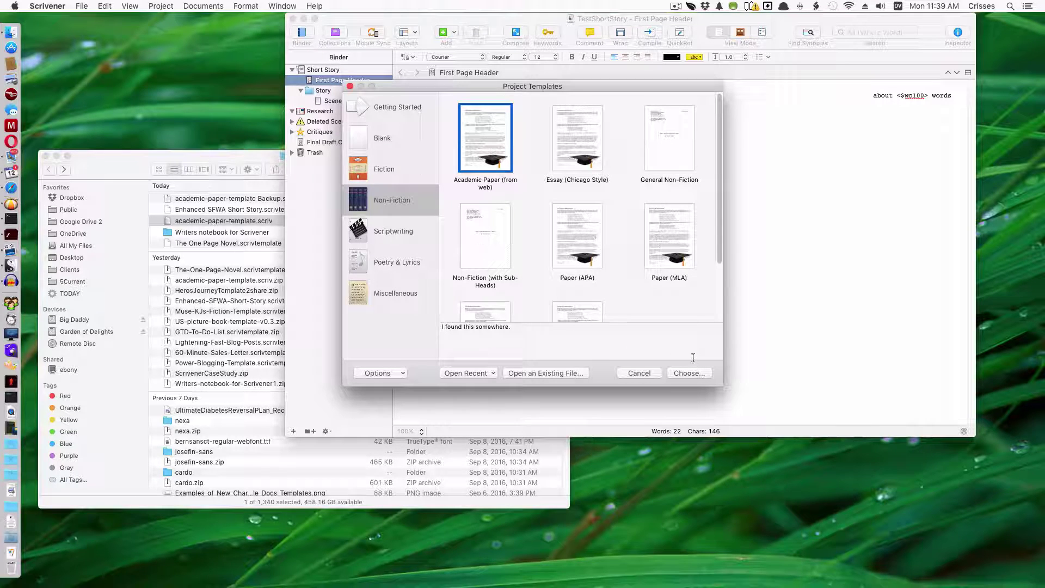
left_click(689, 374)
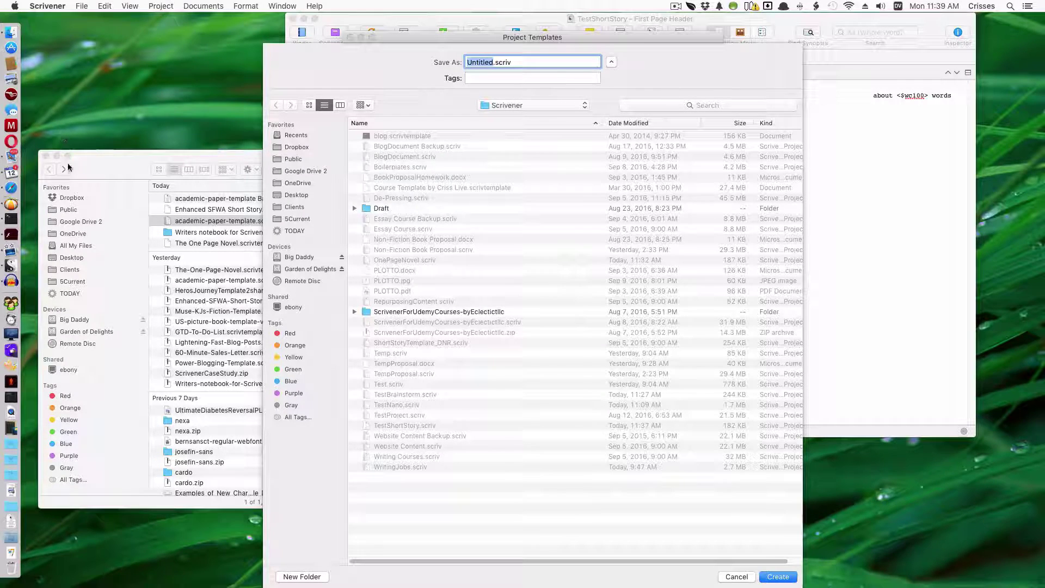
Step: Bring Finder's Downloads window forward and select academic-paper-template Backup.scriv
left_click(94, 171)
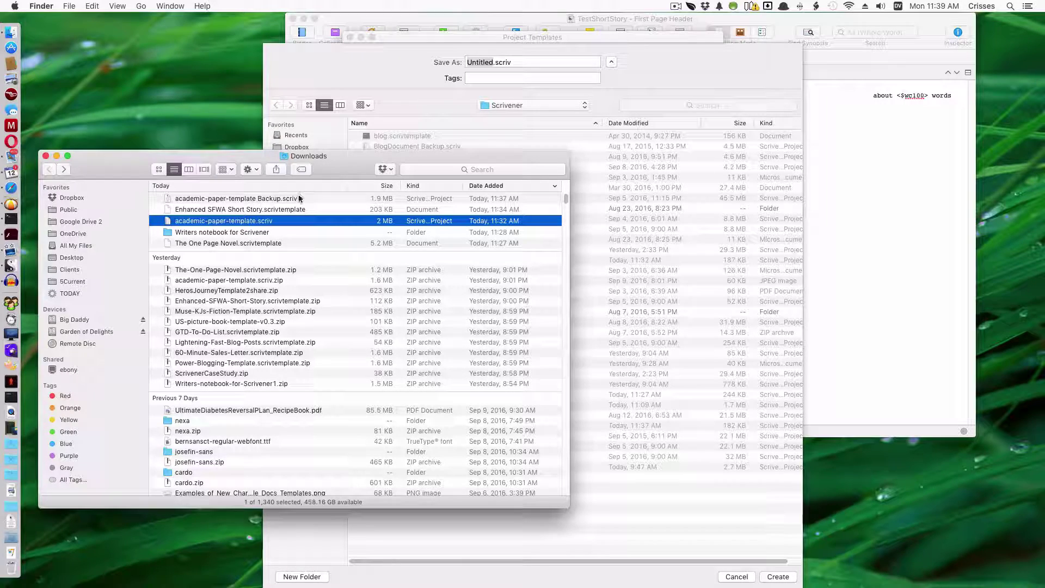
left_click(270, 200)
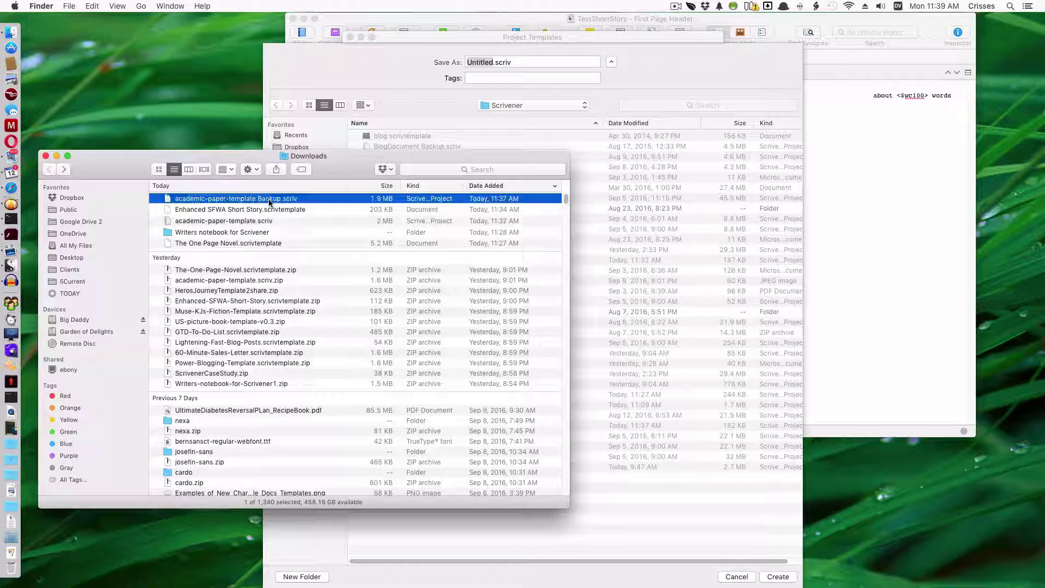